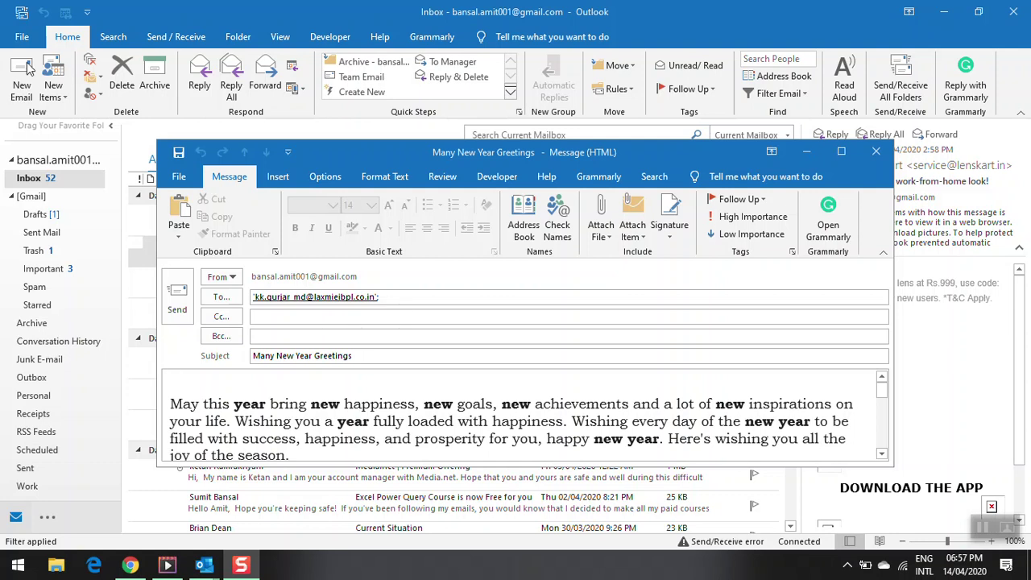
Maximize the greeting message window and bring up its Options ribbon.
{"action": "left_click", "coordinate": [842, 153]}
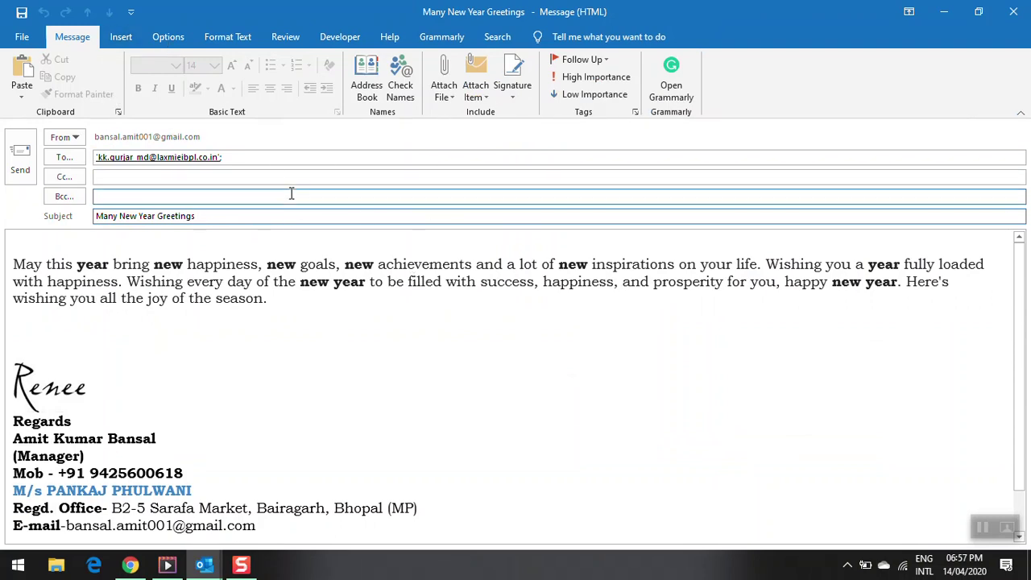
{"action": "left_click", "coordinate": [169, 37]}
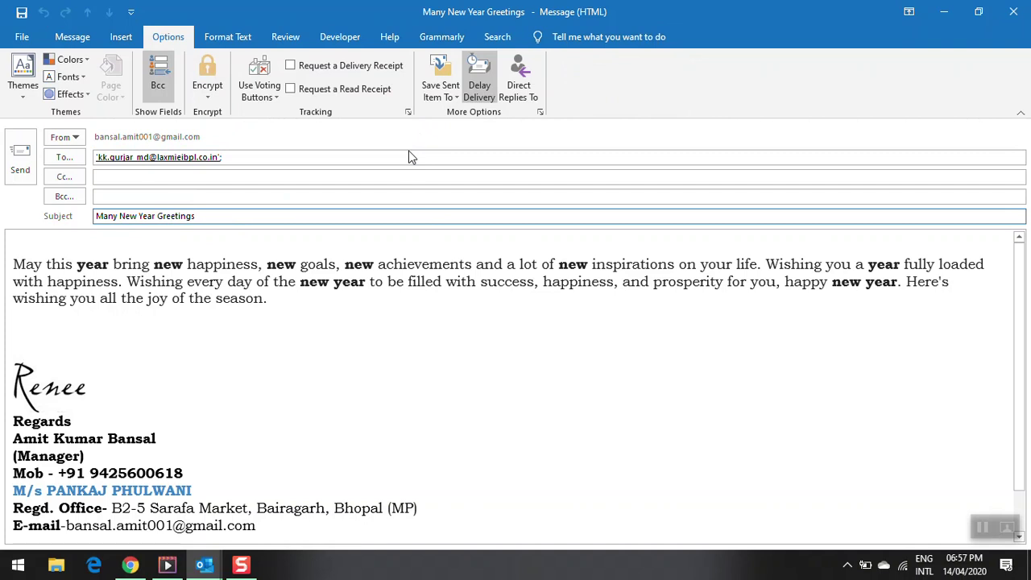
Set 'Do not deliver before' to 31/12/2020 at 12:00 AM in the message Properties.
{"action": "left_click", "coordinate": [480, 77]}
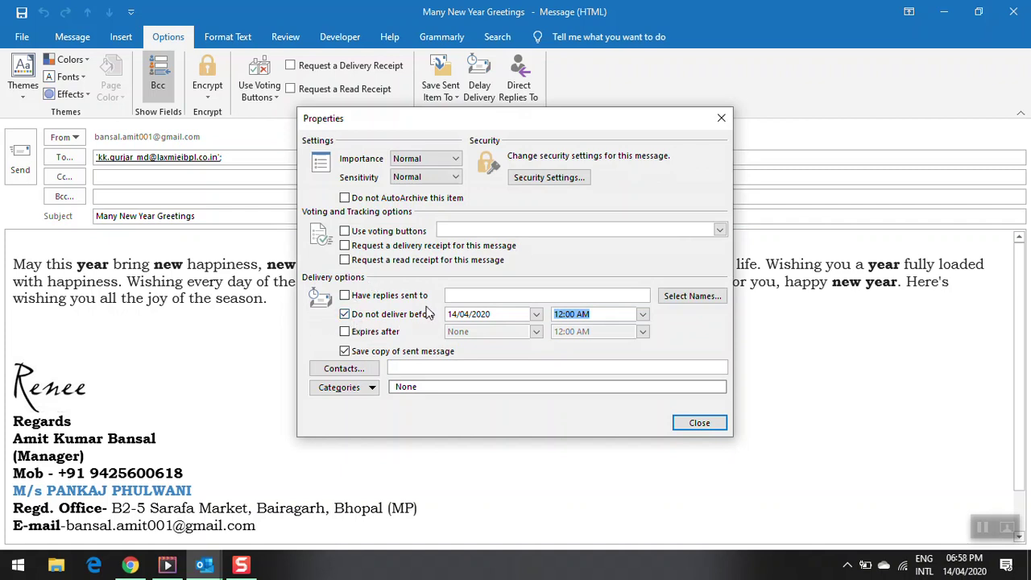
{"action": "left_click", "coordinate": [535, 314]}
{"action": "mouse_move", "coordinate": [476, 330]}
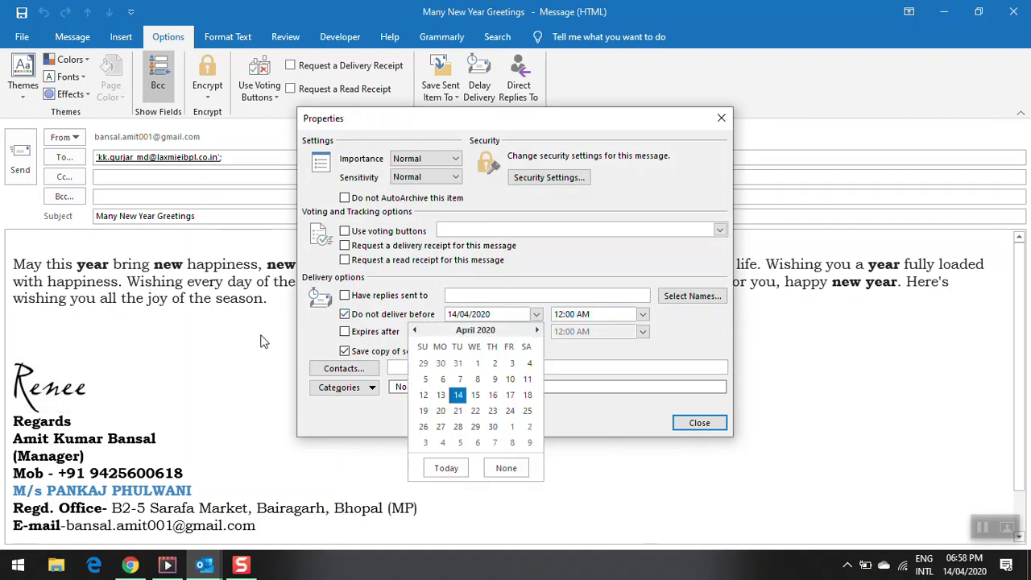
{"action": "left_click", "coordinate": [536, 330]}
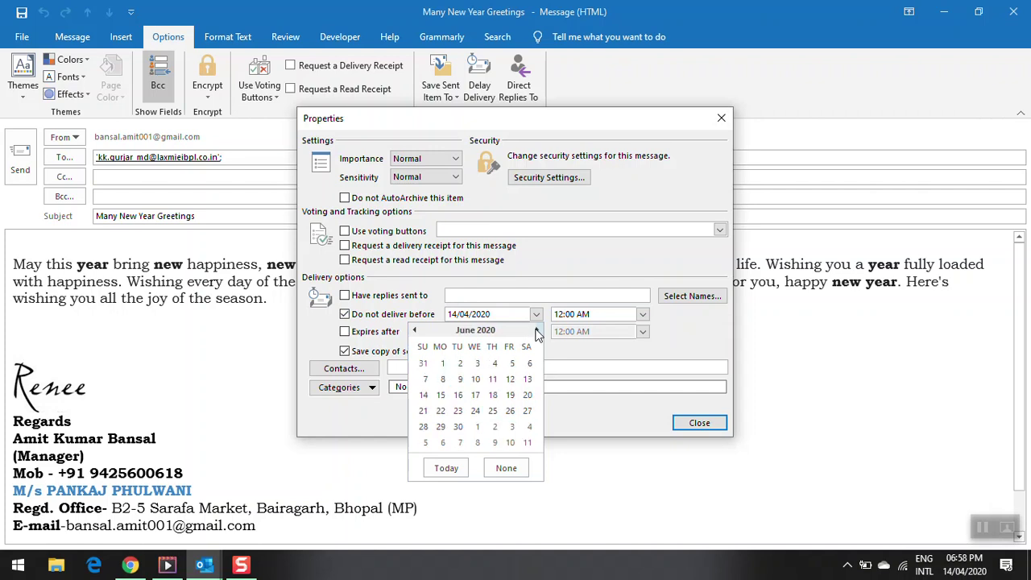
{"action": "left_click", "coordinate": [536, 330]}
{"action": "left_click", "coordinate": [536, 330]}
{"action": "left_click", "coordinate": [536, 330]}
{"action": "left_click", "coordinate": [536, 330]}
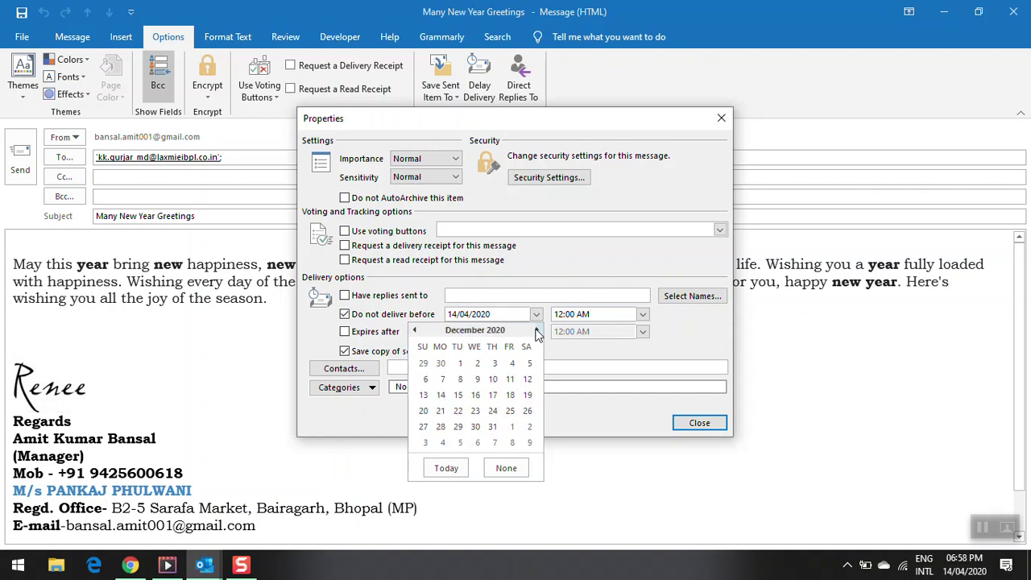
{"action": "left_click", "coordinate": [492, 427]}
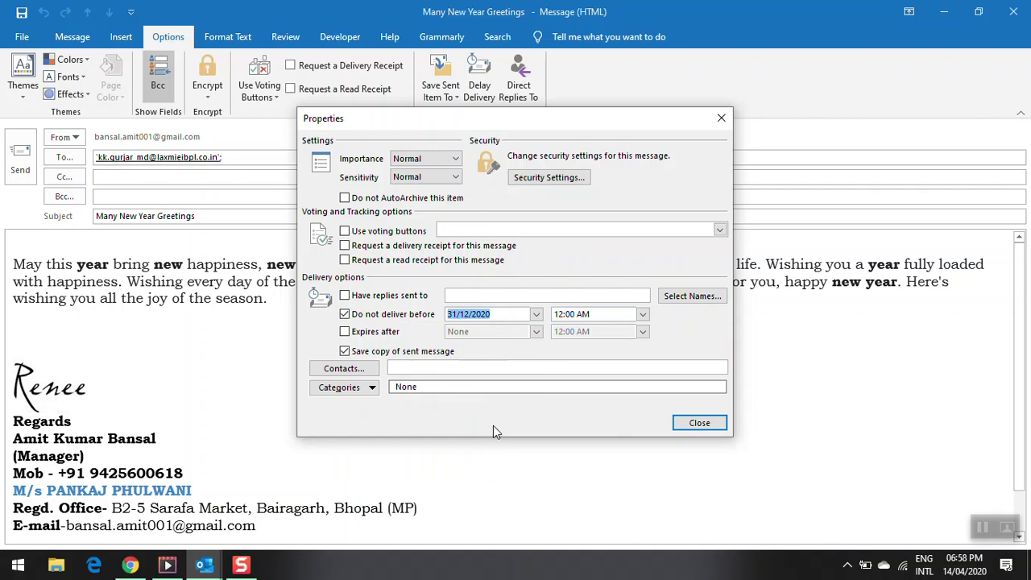
{"action": "left_click", "coordinate": [643, 315]}
{"action": "left_click", "coordinate": [573, 329]}
{"action": "left_click", "coordinate": [574, 316]}
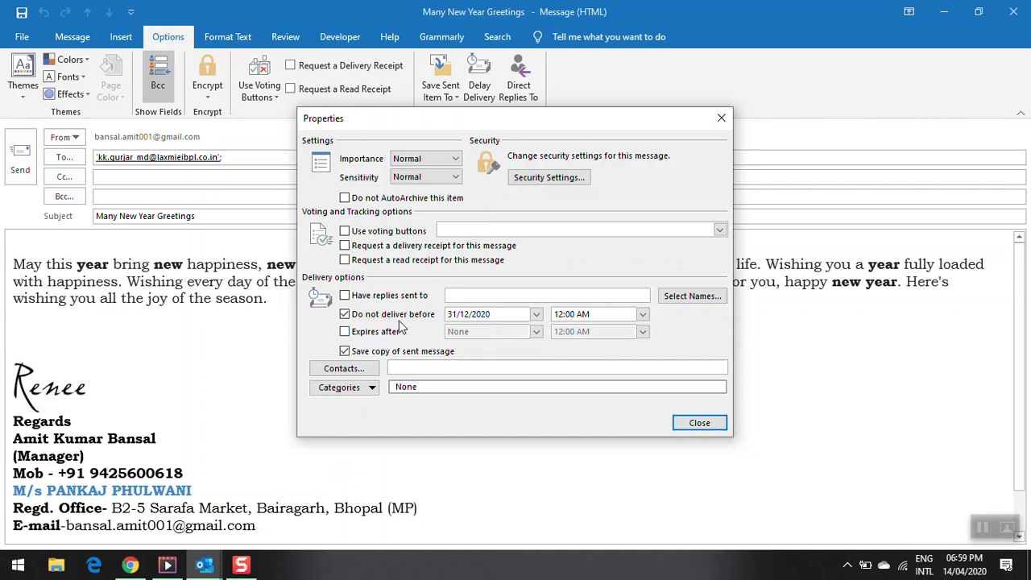
Enable 'Expires after' and set the expiry to 31/12/2020 at 12:00 AM.
{"action": "left_click", "coordinate": [345, 332]}
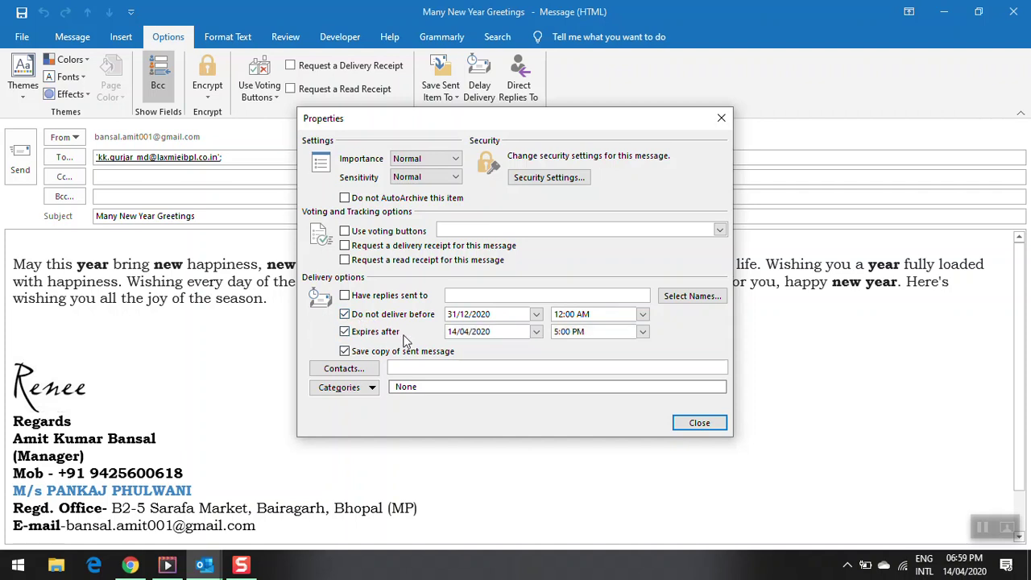
{"action": "left_click", "coordinate": [536, 333]}
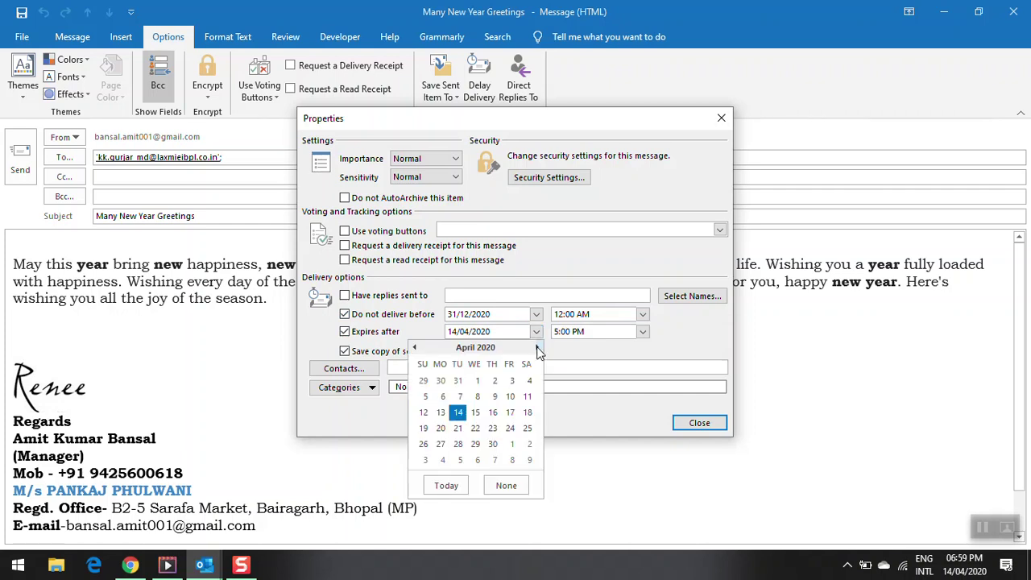
{"action": "left_click", "coordinate": [327, 341]}
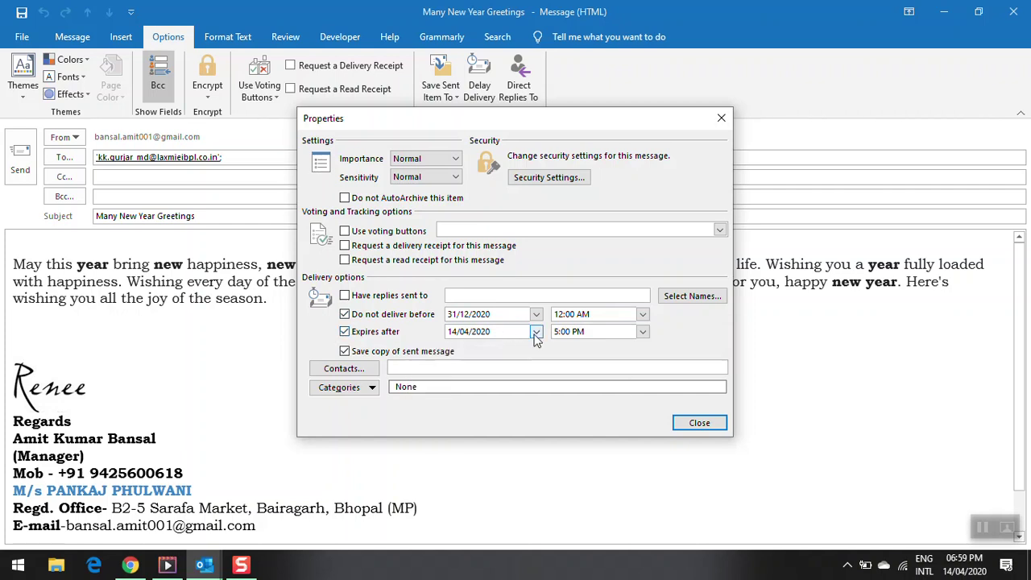
{"action": "left_click", "coordinate": [537, 333]}
{"action": "left_click", "coordinate": [536, 347]}
{"action": "left_click", "coordinate": [536, 348]}
{"action": "left_click", "coordinate": [536, 348]}
{"action": "left_click", "coordinate": [536, 347]}
{"action": "left_click", "coordinate": [536, 348]}
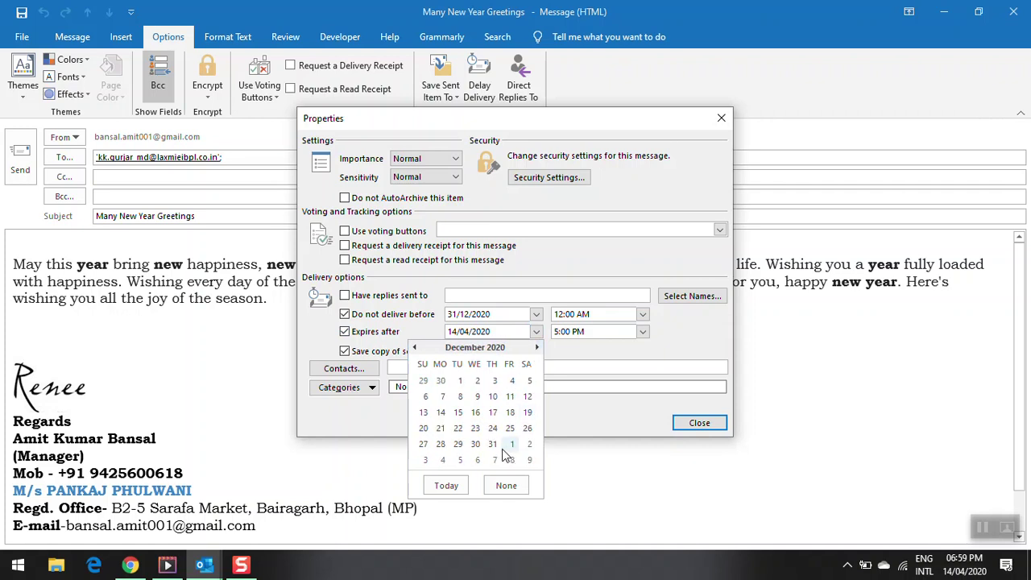
{"action": "left_click", "coordinate": [492, 444]}
{"action": "left_click", "coordinate": [642, 332]}
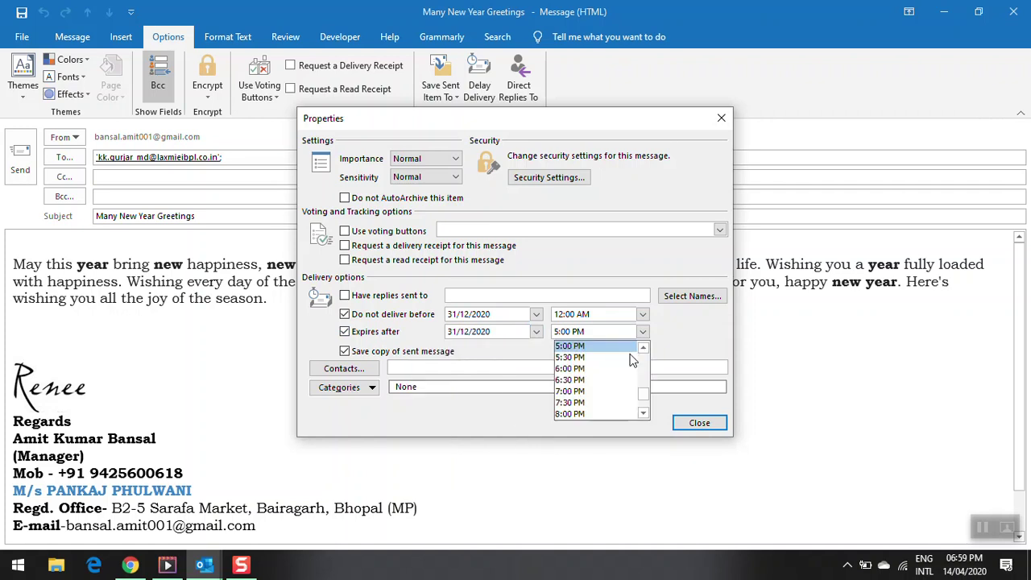
{"action": "scroll", "coordinate": [644, 359], "scroll_direction": "up", "scroll_amount": 10}
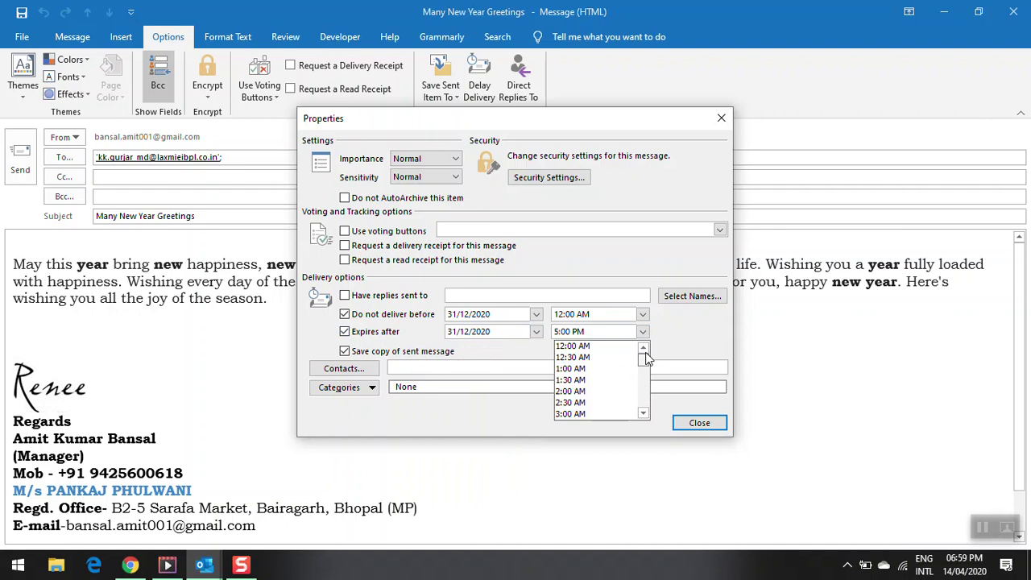
{"action": "left_click", "coordinate": [601, 346]}
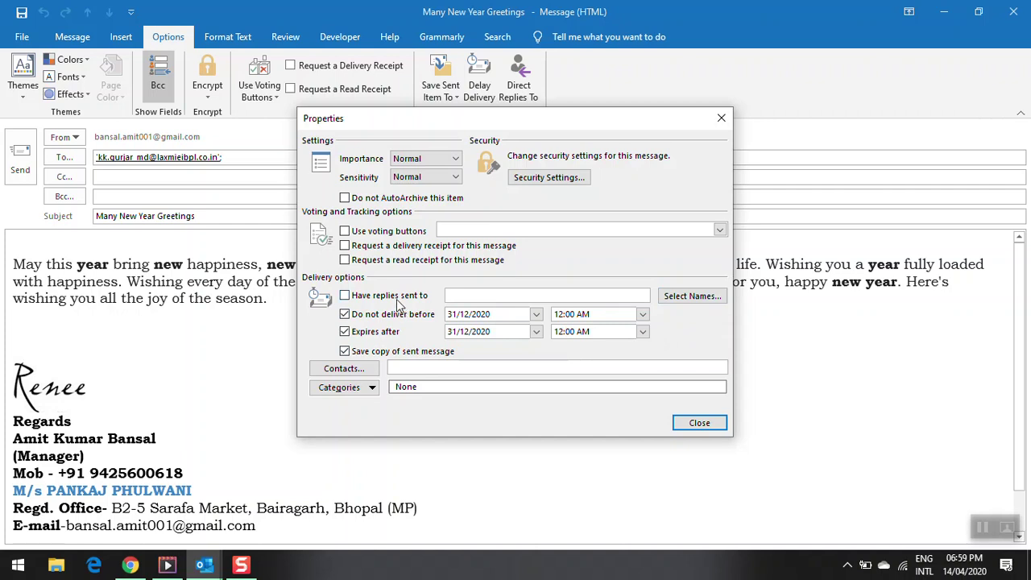
Assign Red Category to the greeting, keep its default name, and close Properties.
{"action": "left_click", "coordinate": [340, 353]}
{"action": "left_click", "coordinate": [372, 389]}
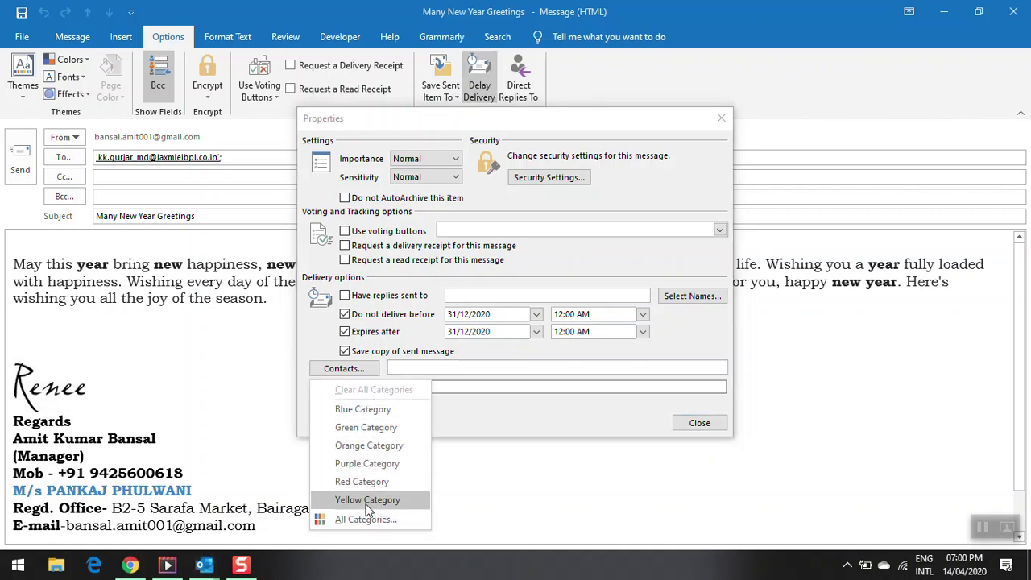
{"action": "left_click", "coordinate": [352, 480]}
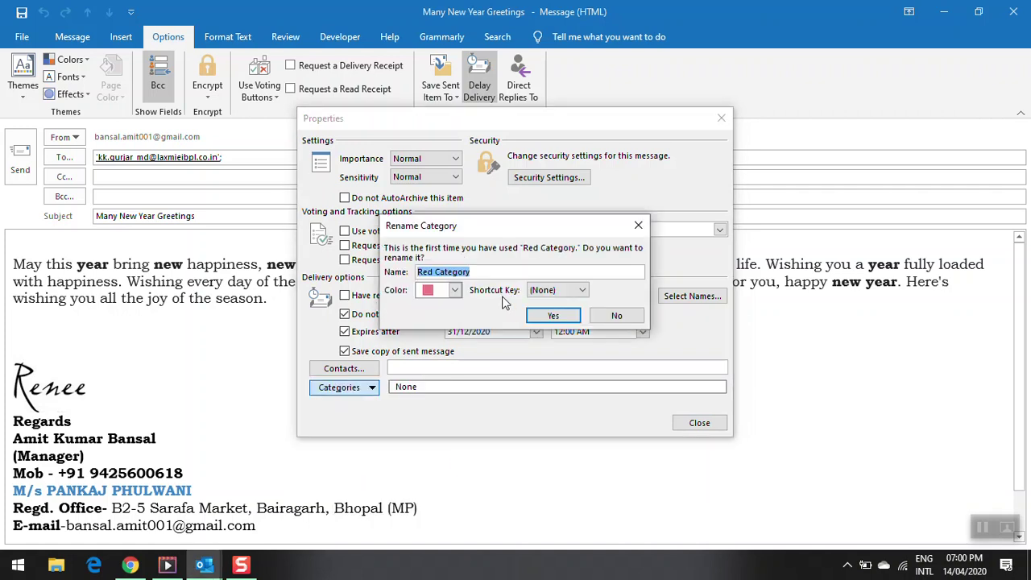
{"action": "left_click", "coordinate": [510, 303]}
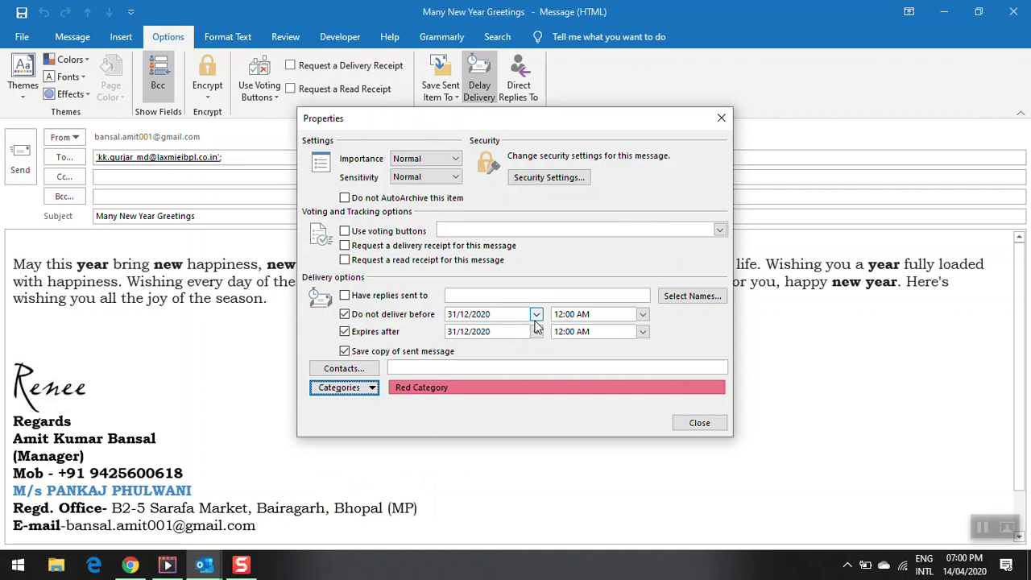
{"action": "left_click", "coordinate": [699, 425]}
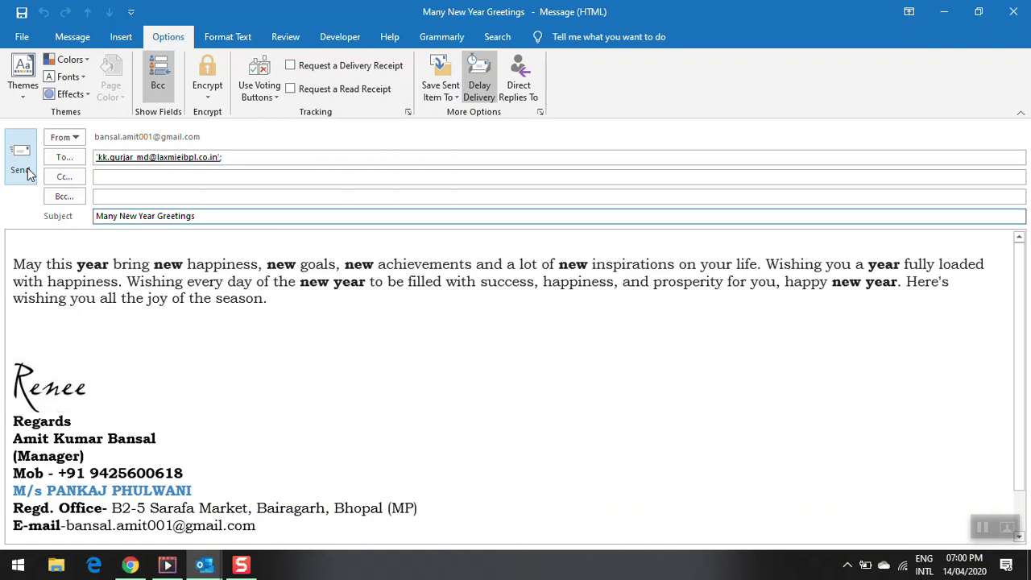
Send the greeting so it waits in the Outbox for scheduled delivery.
{"action": "left_click", "coordinate": [27, 173]}
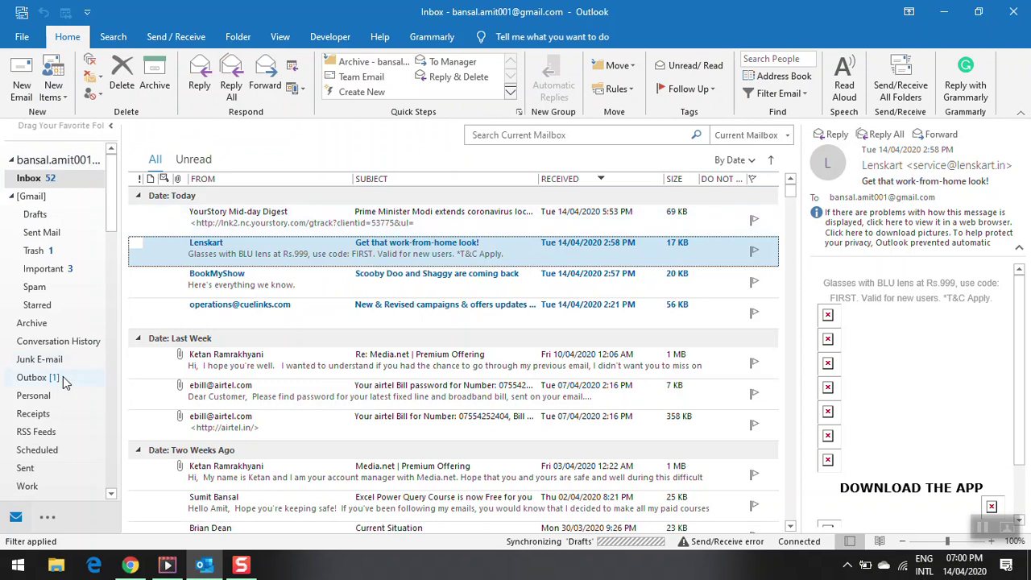
{"action": "mouse_move", "coordinate": [36, 378]}
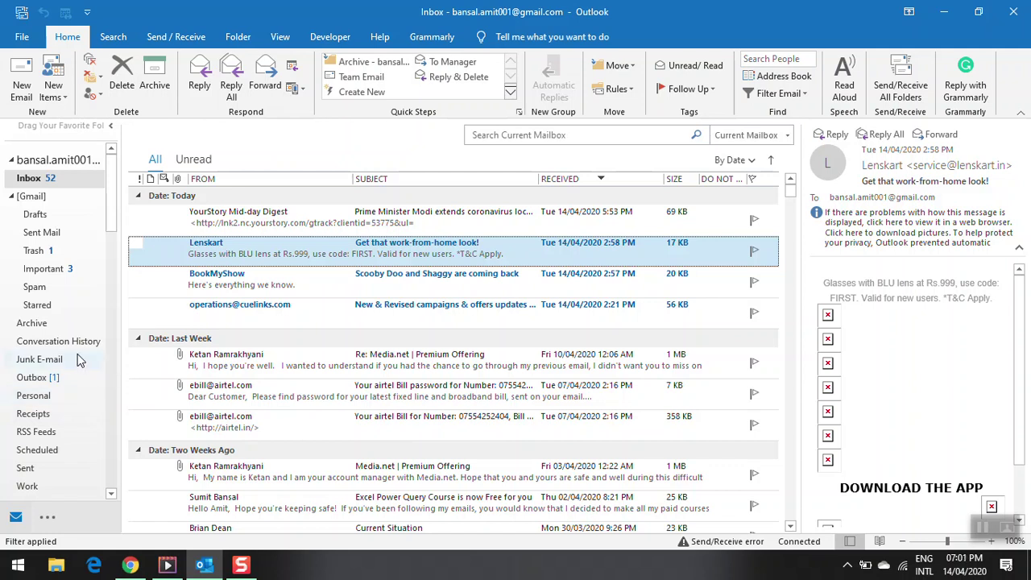
Check the queued red-category greeting in the Outbox, then view Sent Mail.
{"action": "left_click", "coordinate": [37, 380]}
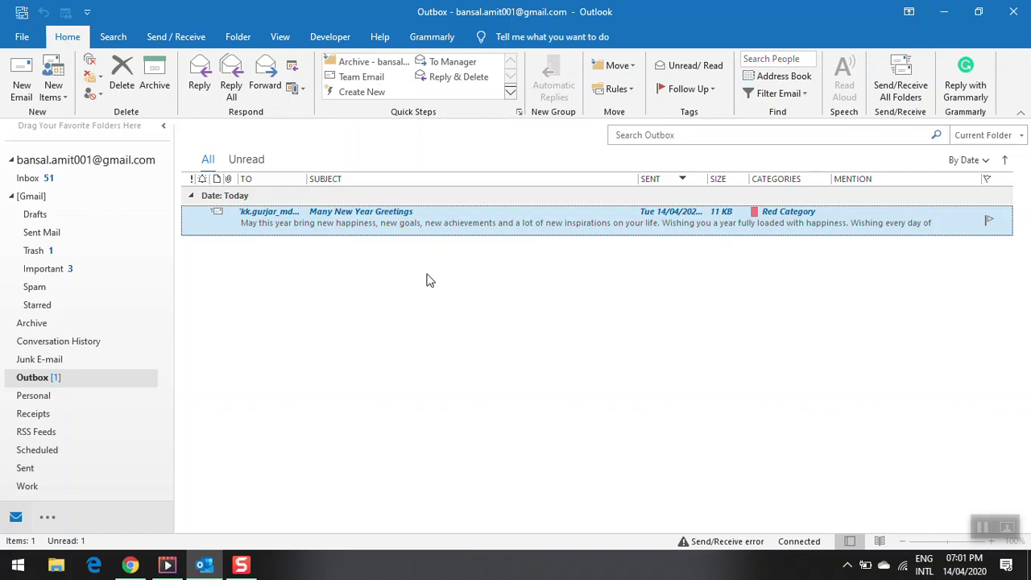
{"action": "left_click", "coordinate": [42, 232]}
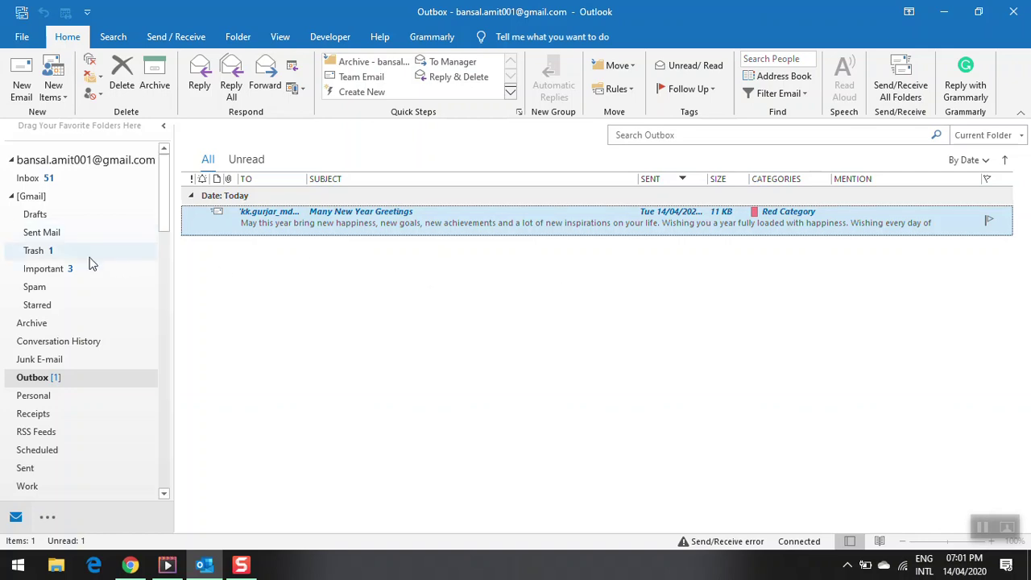